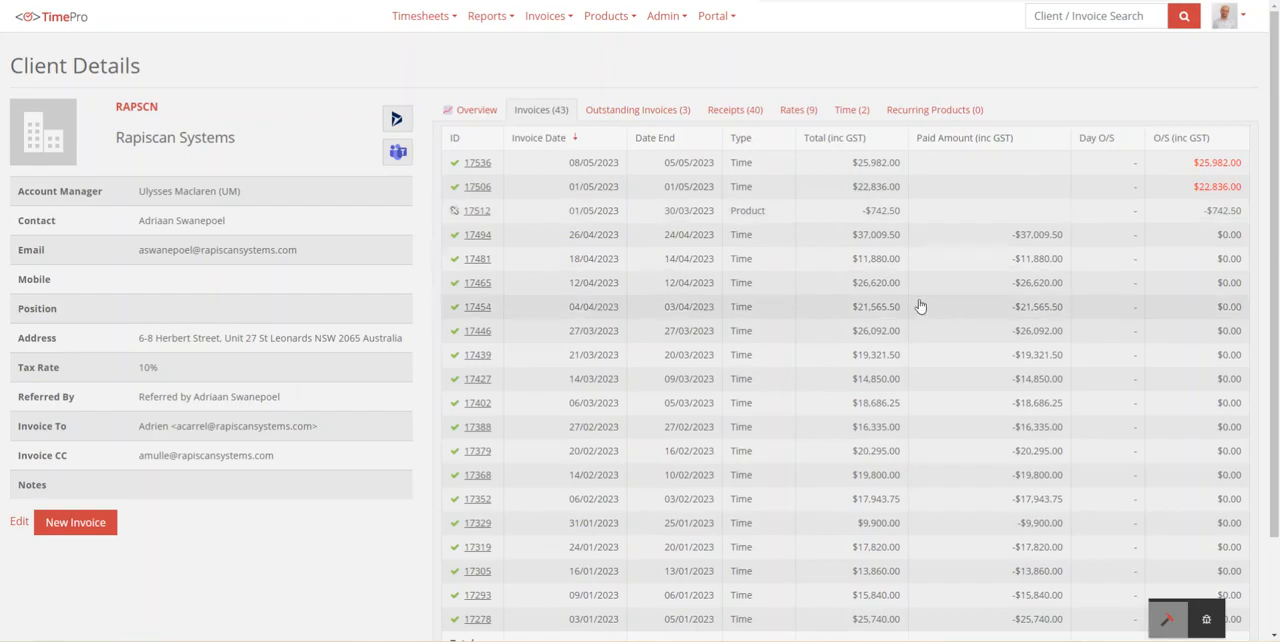
Step: Open the client's Product invoice dated 01/05/2023 and examine its total, applied amount and total due
left_click(478, 212)
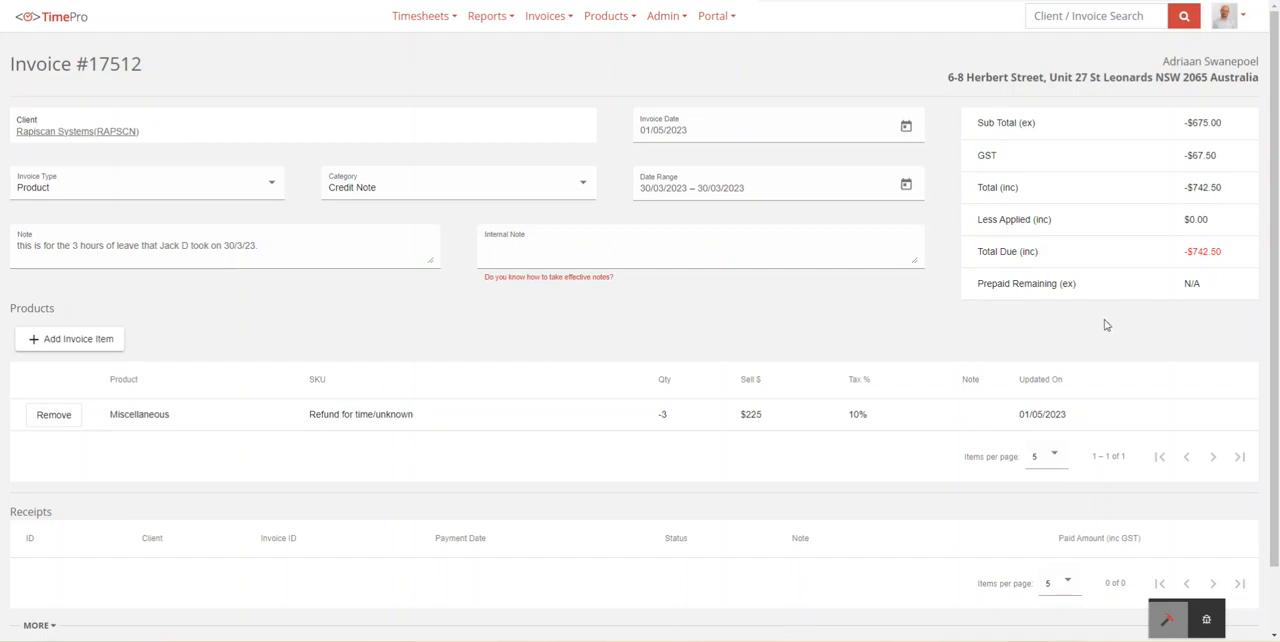
left_click_drag(984, 193, 1232, 195)
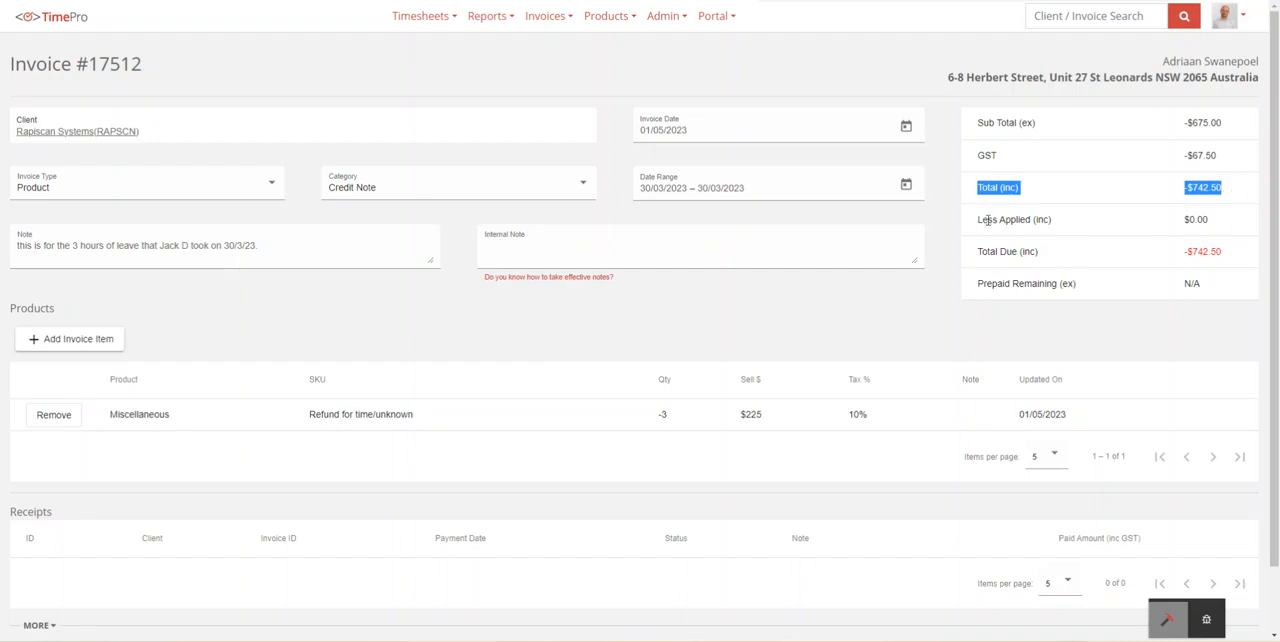
left_click_drag(983, 220, 1199, 216)
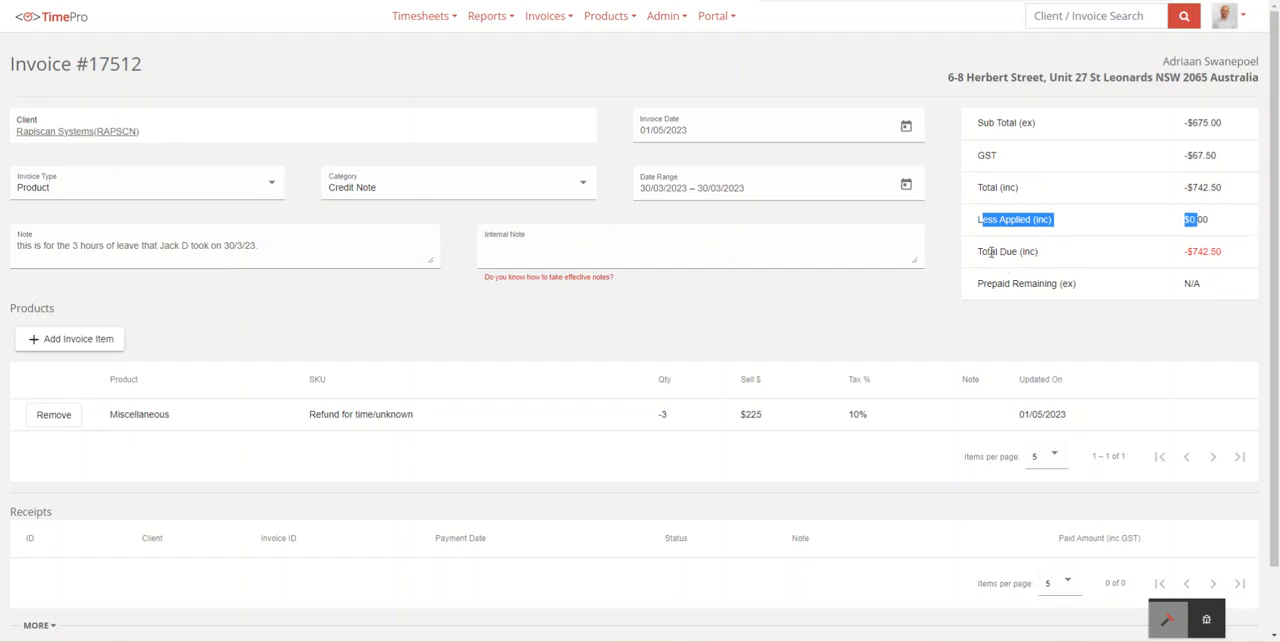
left_click_drag(980, 251, 1231, 251)
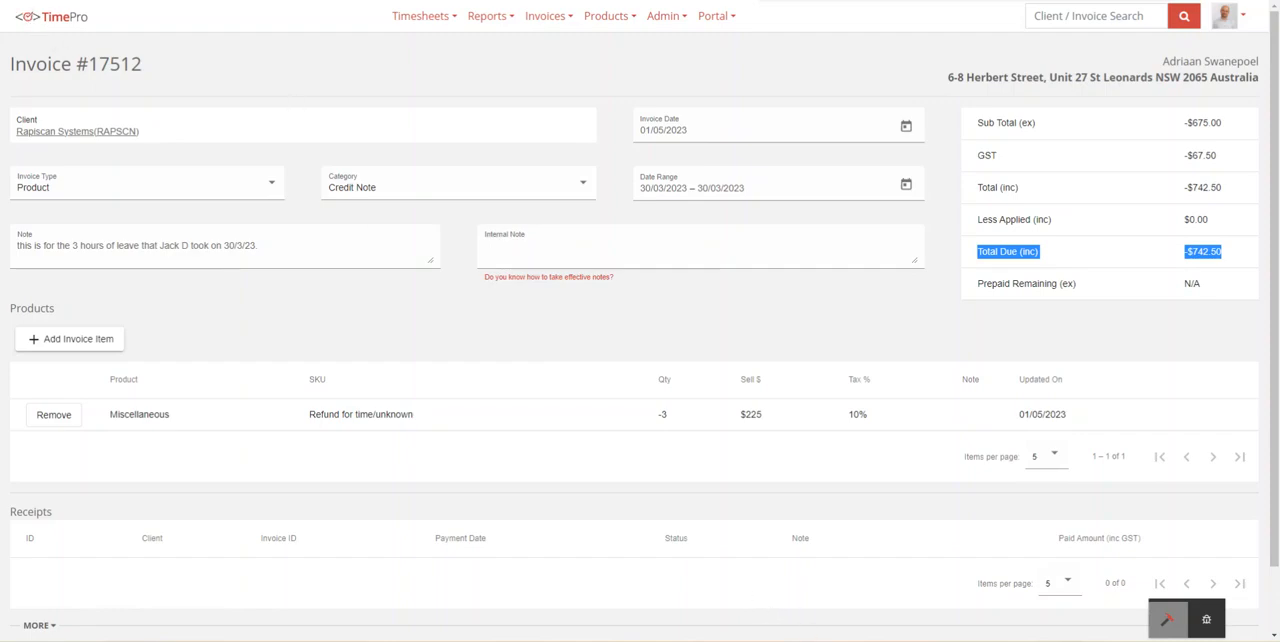
Step: Open the client's Time invoice dated 01/05/2023 and examine its total, applied amount, time entries and receipts
left_click(45, 1)
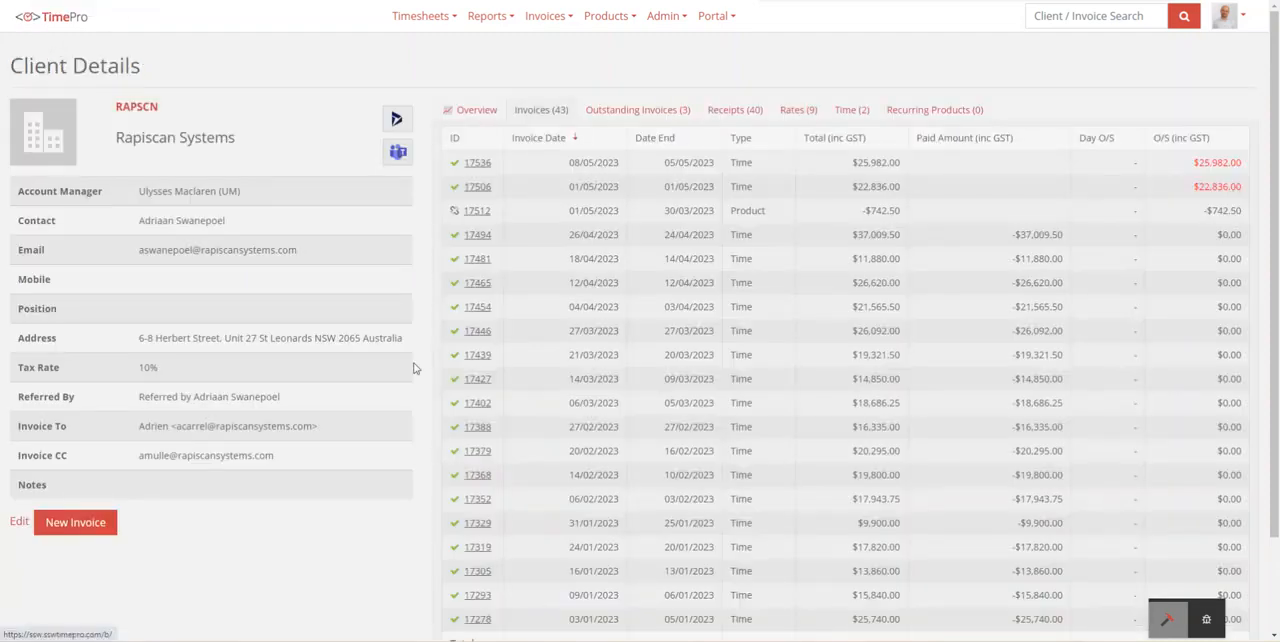
left_click(480, 187)
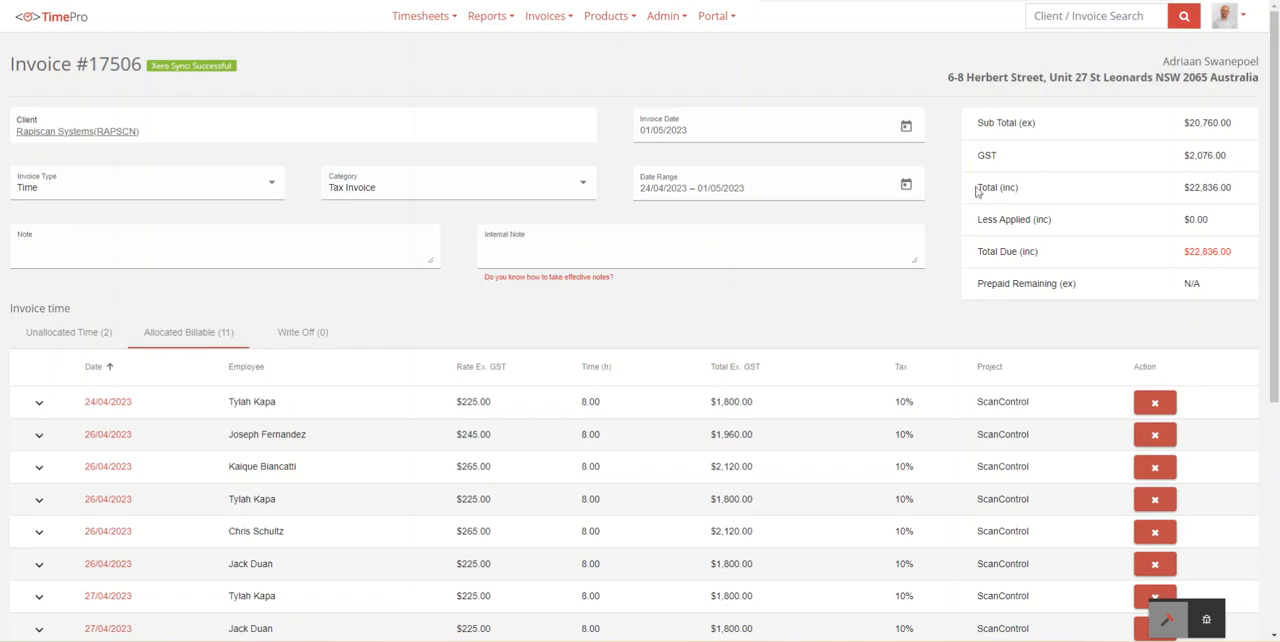
left_click_drag(976, 189, 1243, 195)
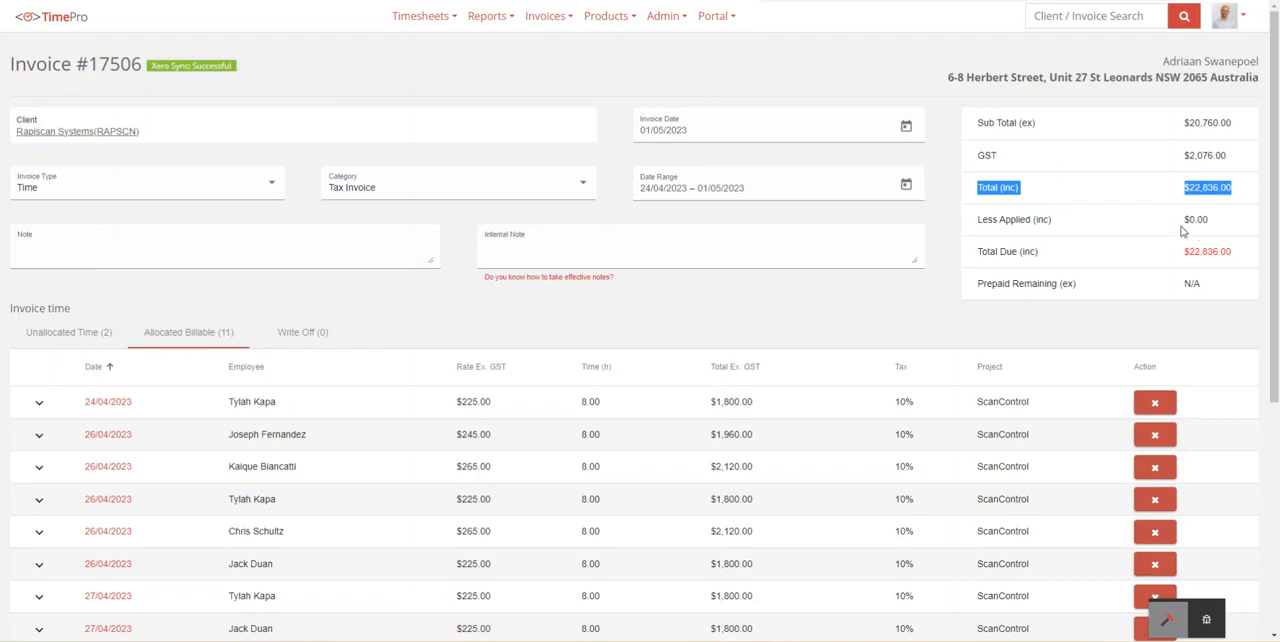
left_click_drag(1182, 222, 1212, 222)
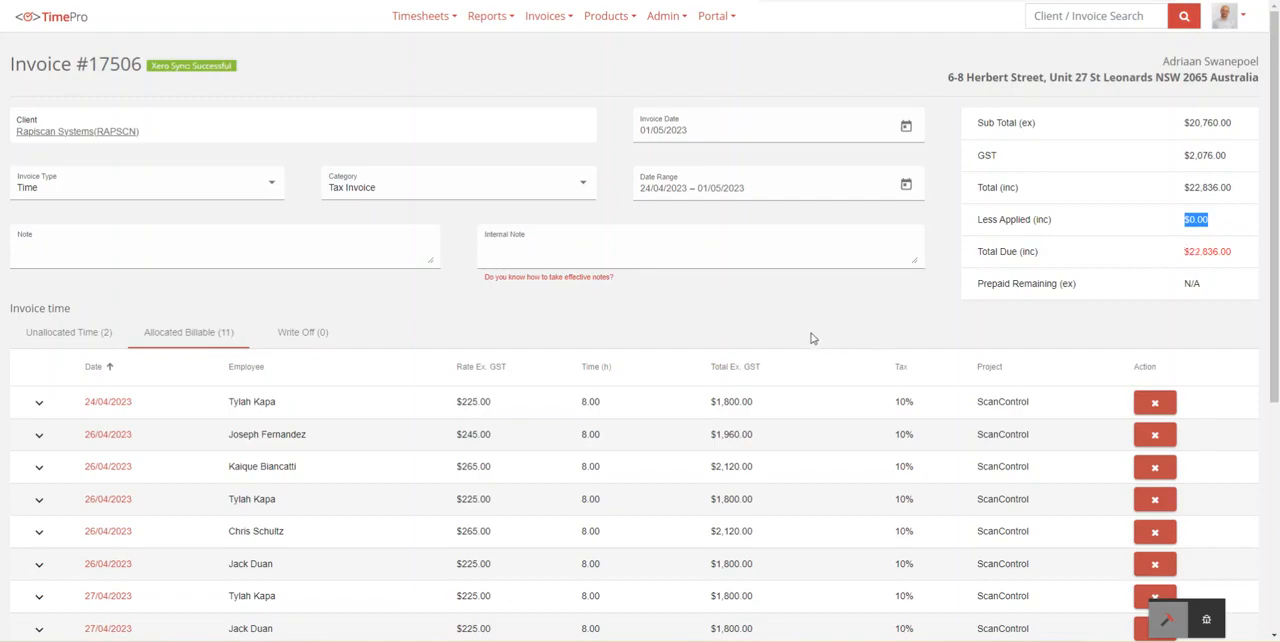
scroll(745, 300, "down", 5)
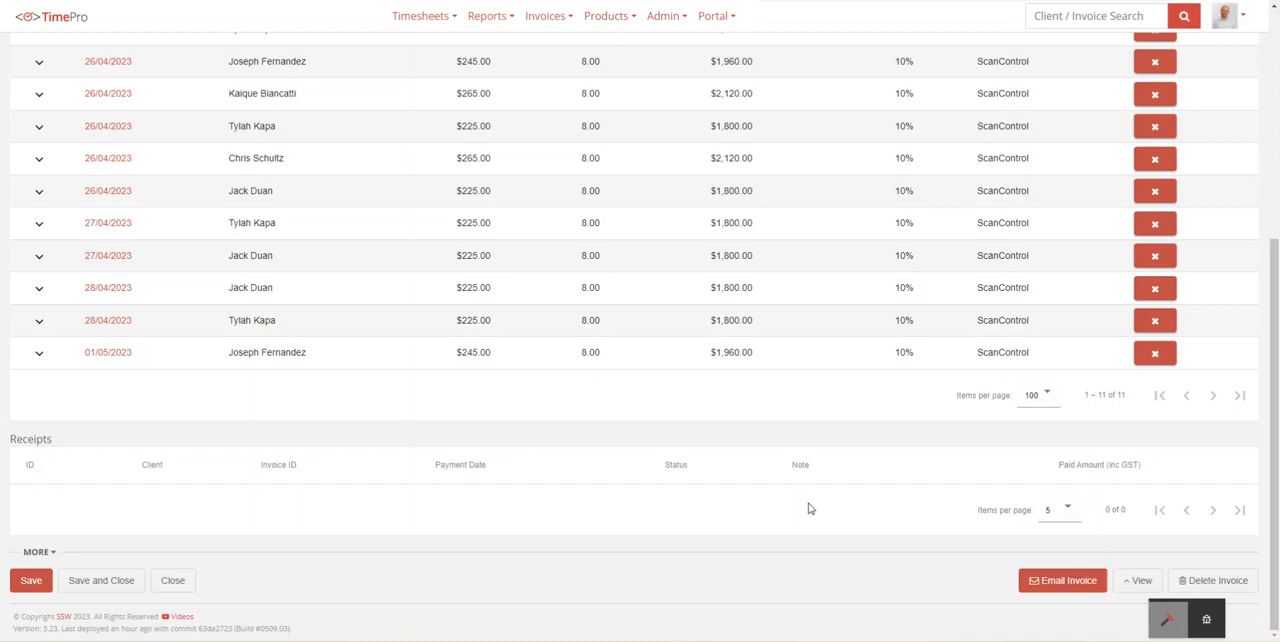
scroll(884, 344, "up", 2)
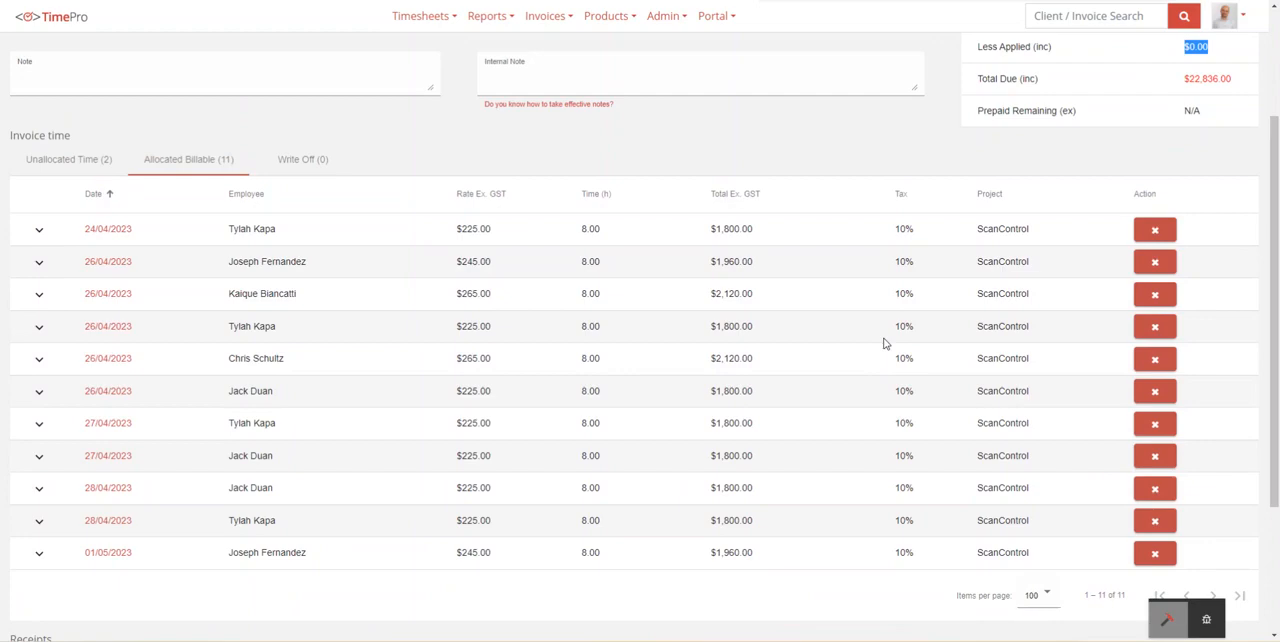
scroll(875, 335, "up", 2)
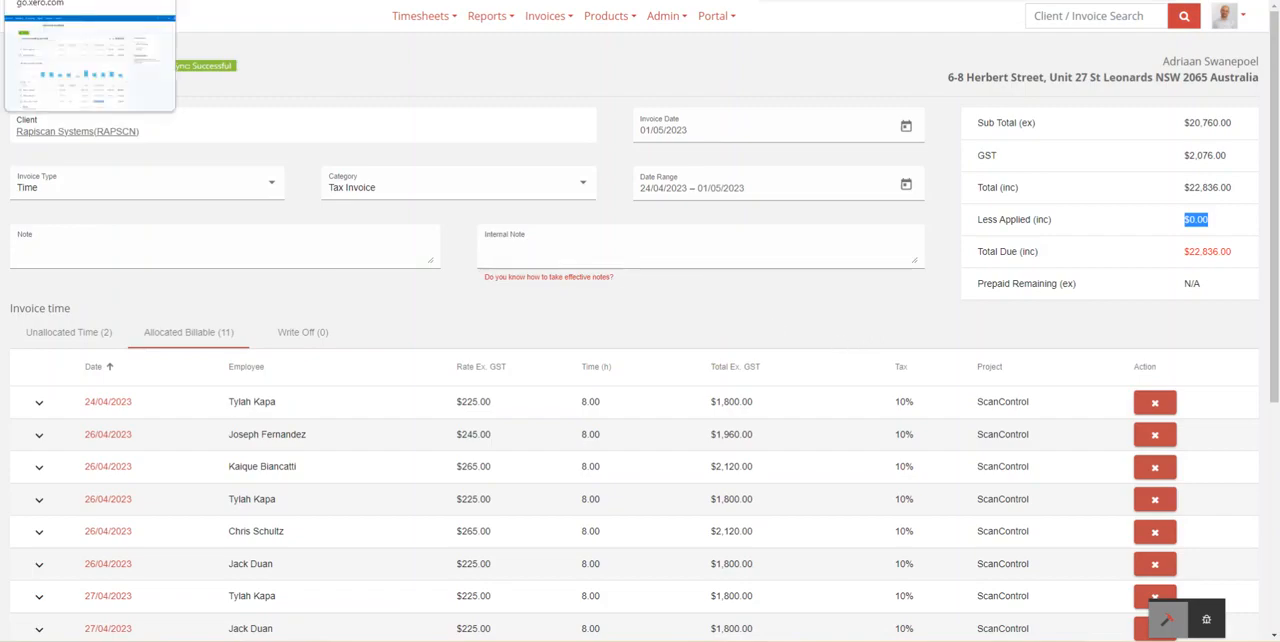
Step: Switch to Xero, reload the Rapiscan Systems contact page and open its approved sales credit note
left_click(180, 2)
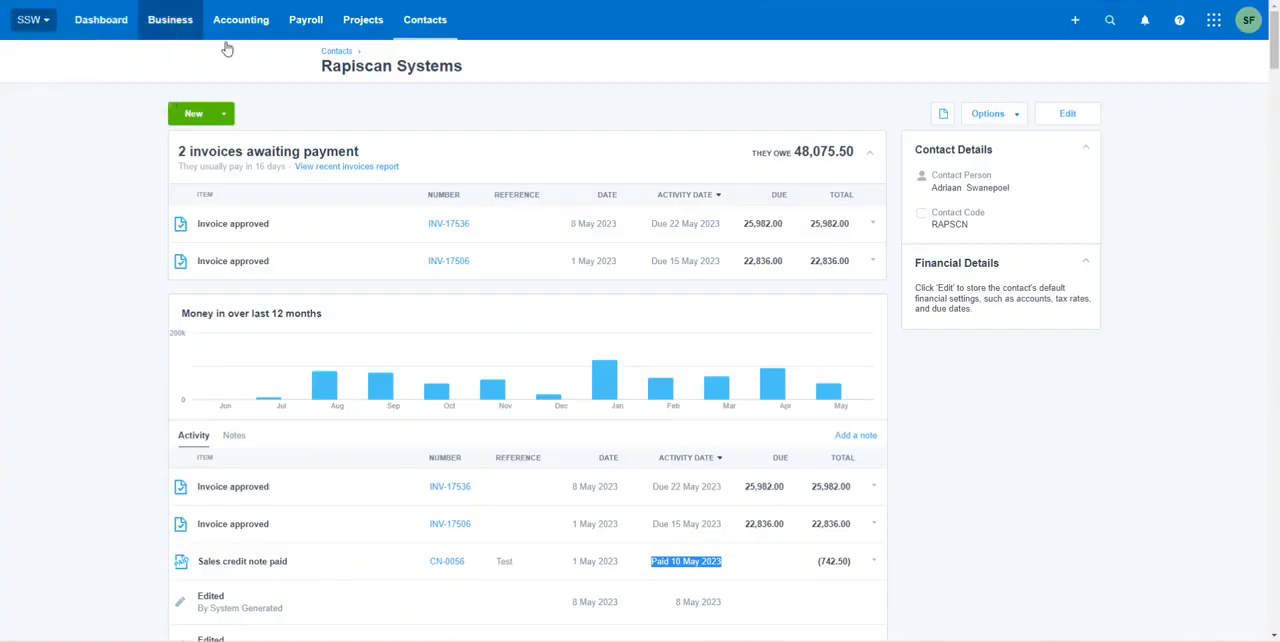
right_click(937, 413)
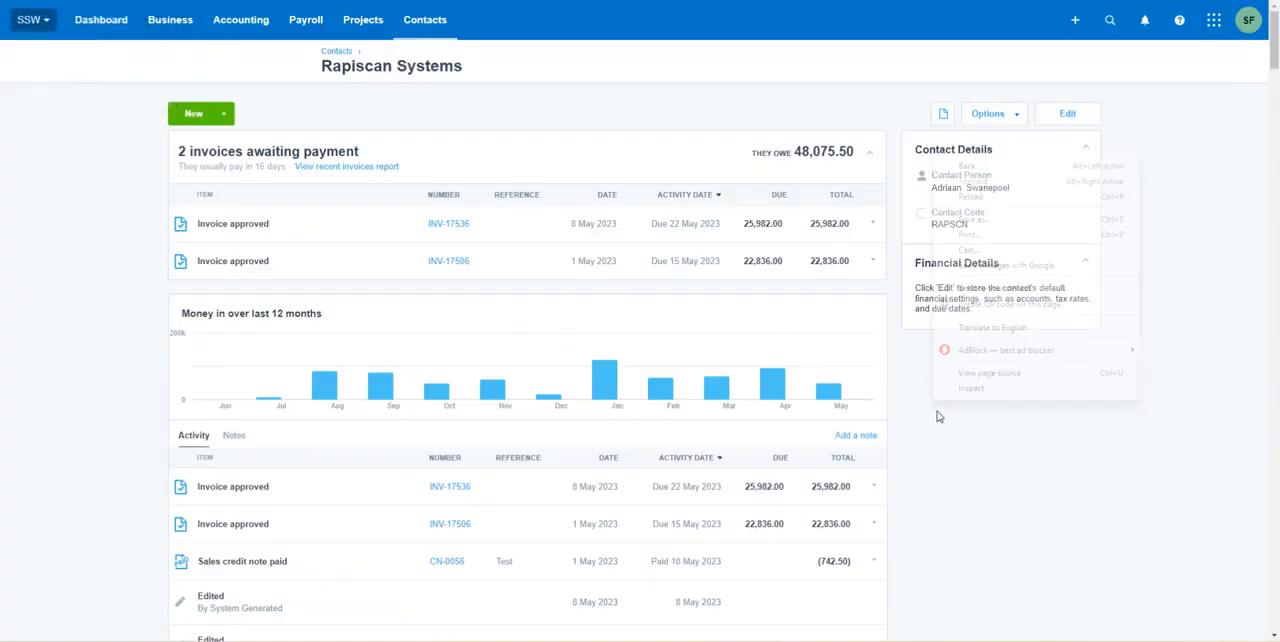
left_click(1004, 199)
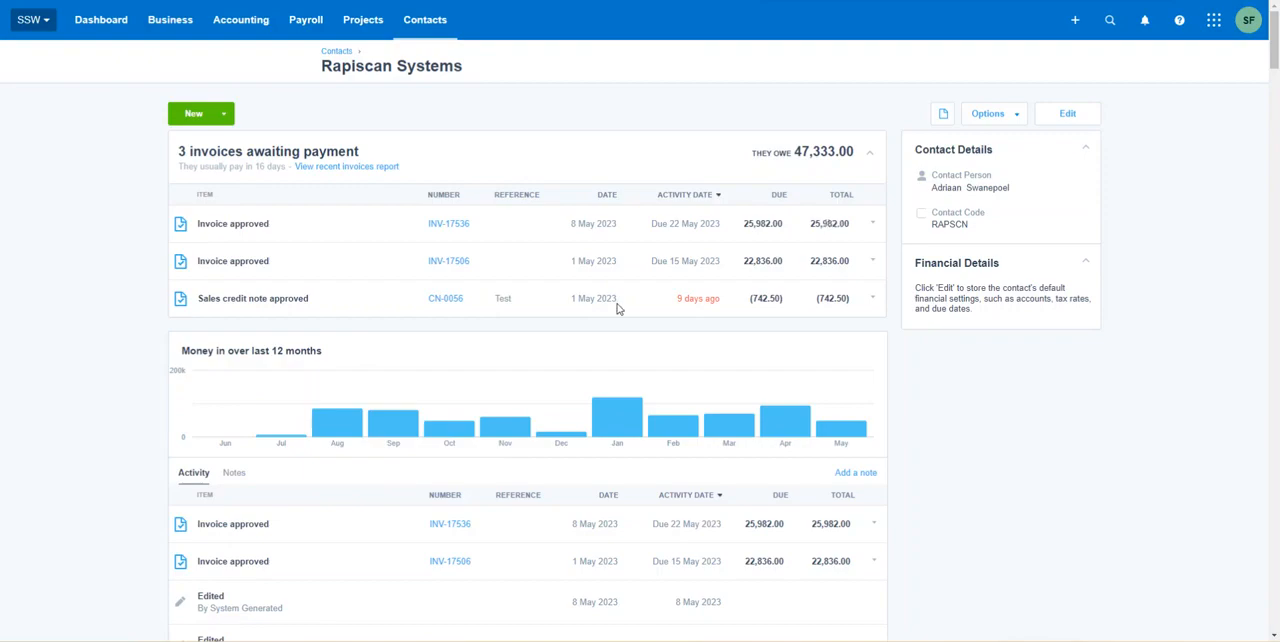
double_click(505, 300)
left_click(444, 306)
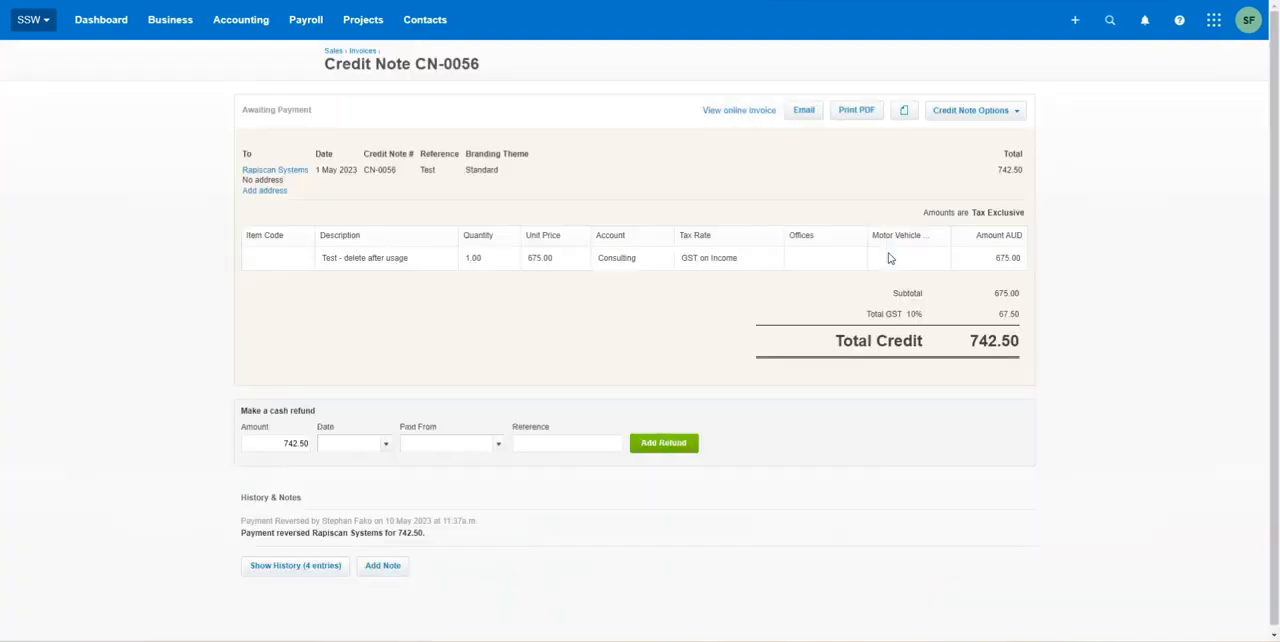
Step: Set the credit note's cash refund date to 10 May 2023
left_click(386, 445)
left_click(263, 409)
left_click_drag(242, 411, 322, 413)
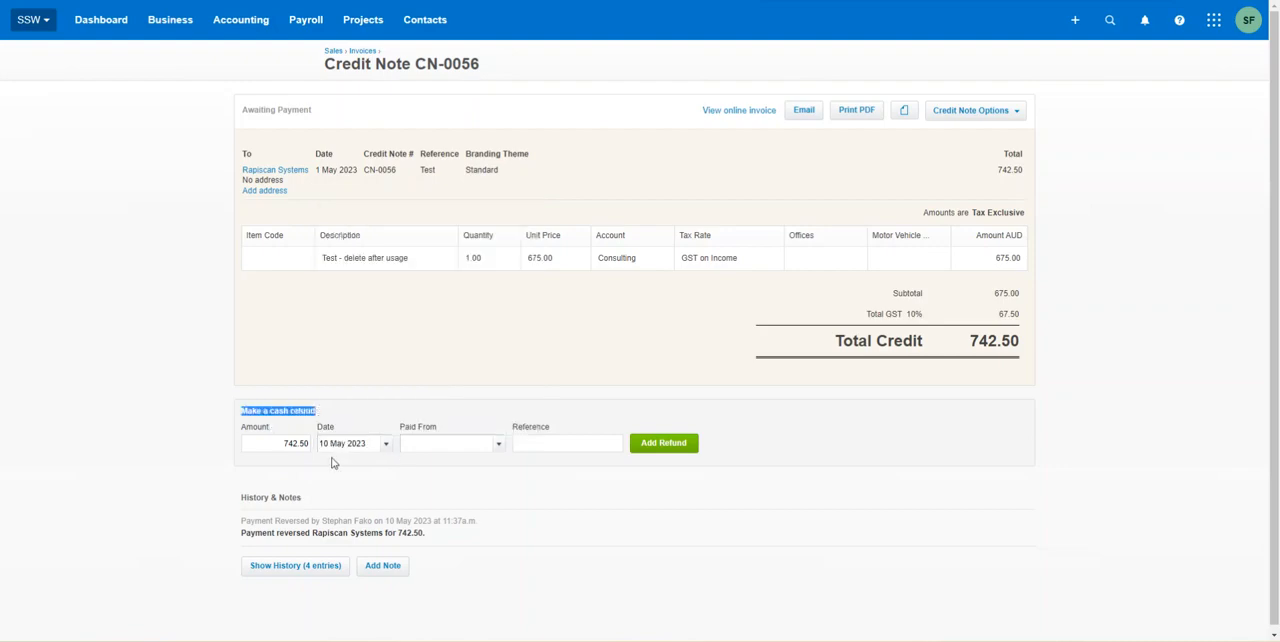
left_click(385, 446)
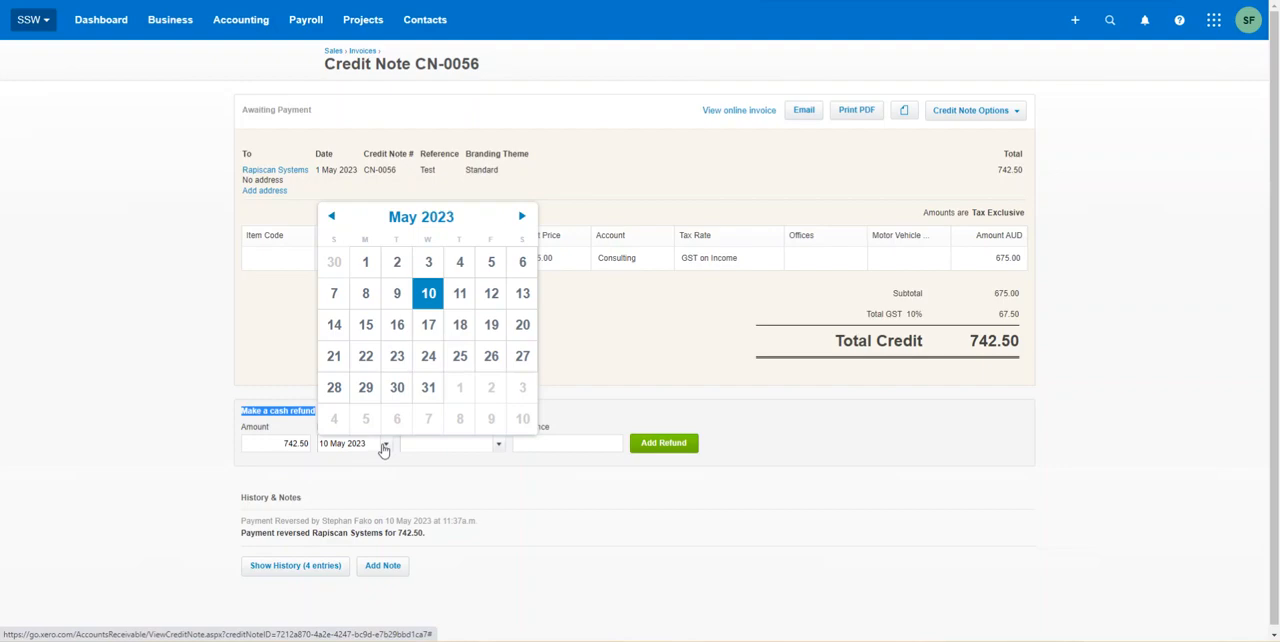
left_click(432, 295)
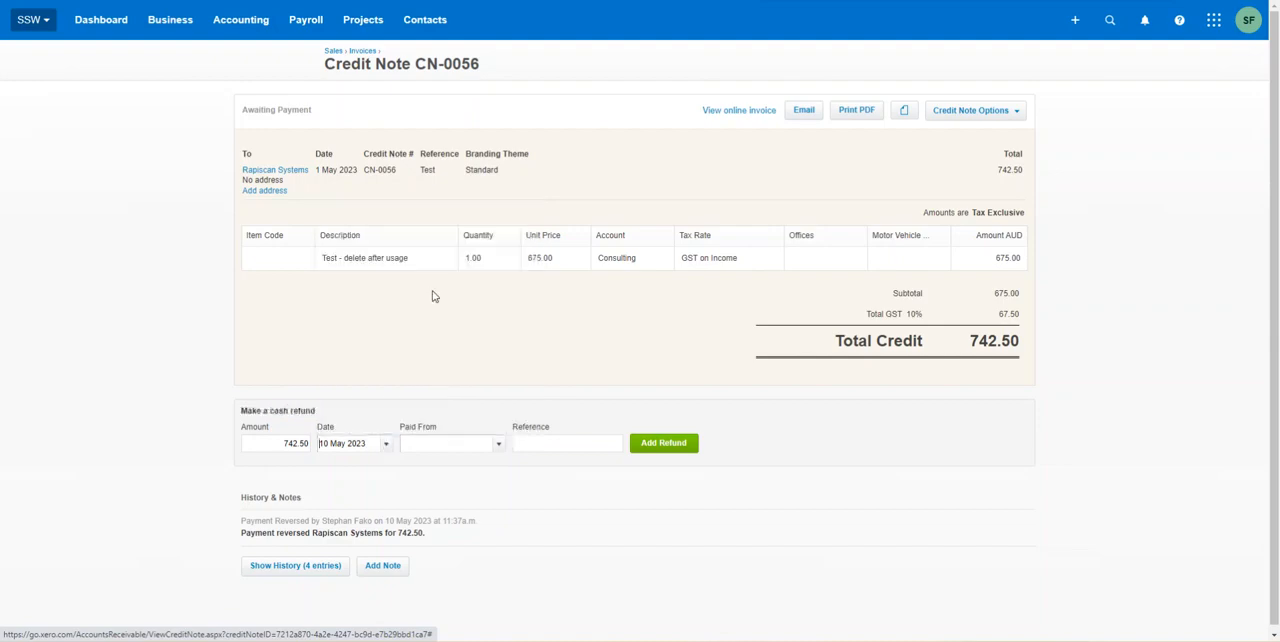
Step: Set the cash refund to be paid from 0003 - Citibank Card and add the 742.50 refund
left_click(444, 445)
left_click(499, 444)
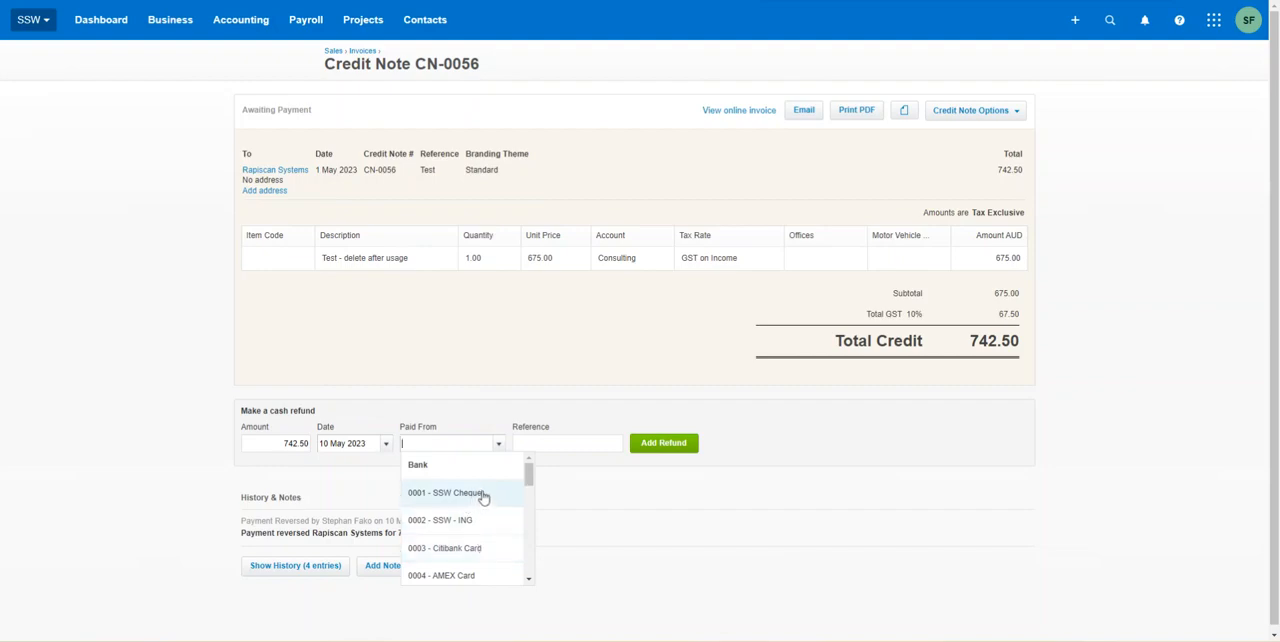
left_click(468, 558)
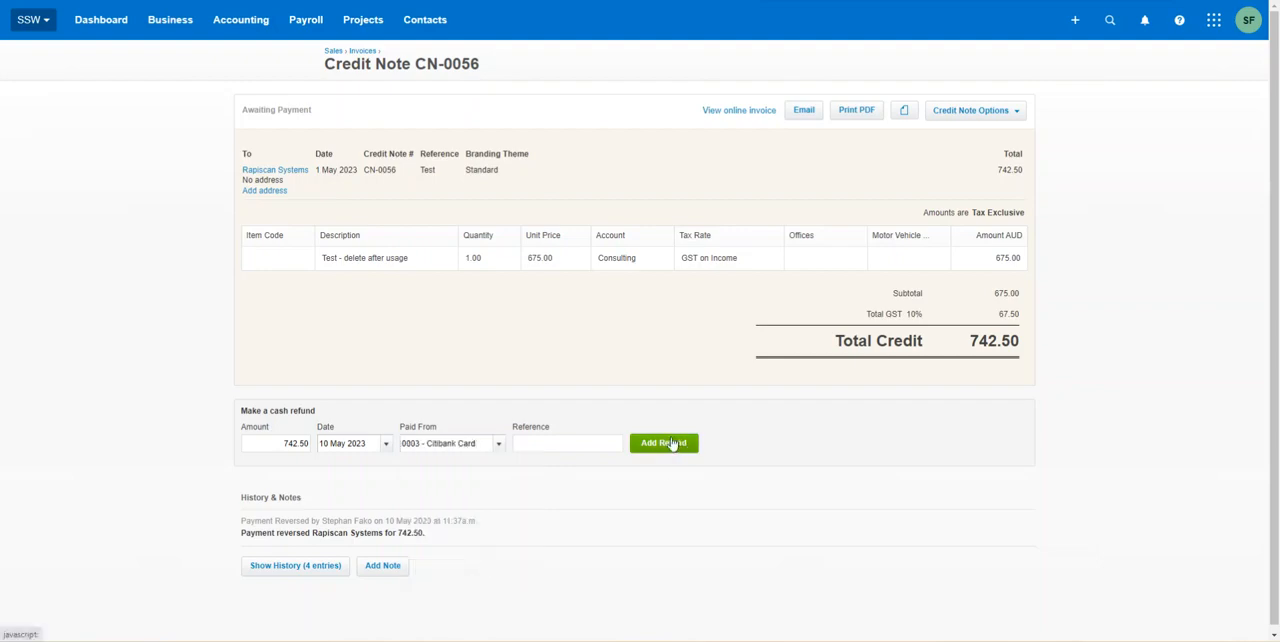
left_click(672, 444)
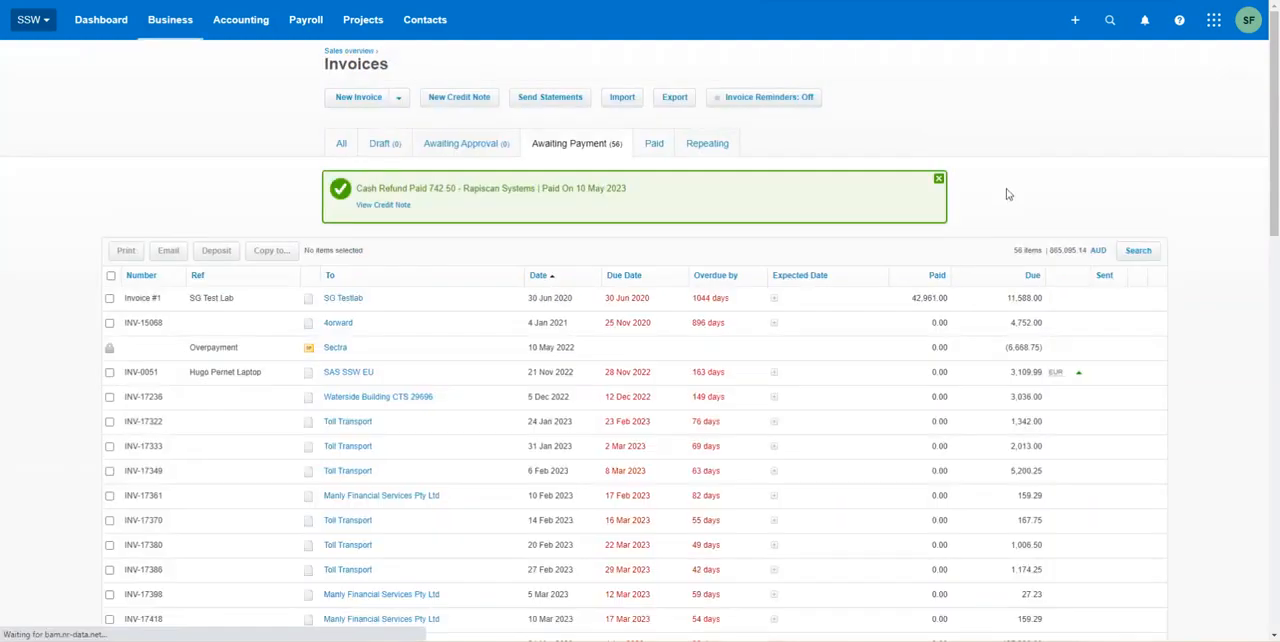
Step: View the refunded credit note, check its remaining credit, and return to the Rapiscan Systems contact page
left_click(385, 206)
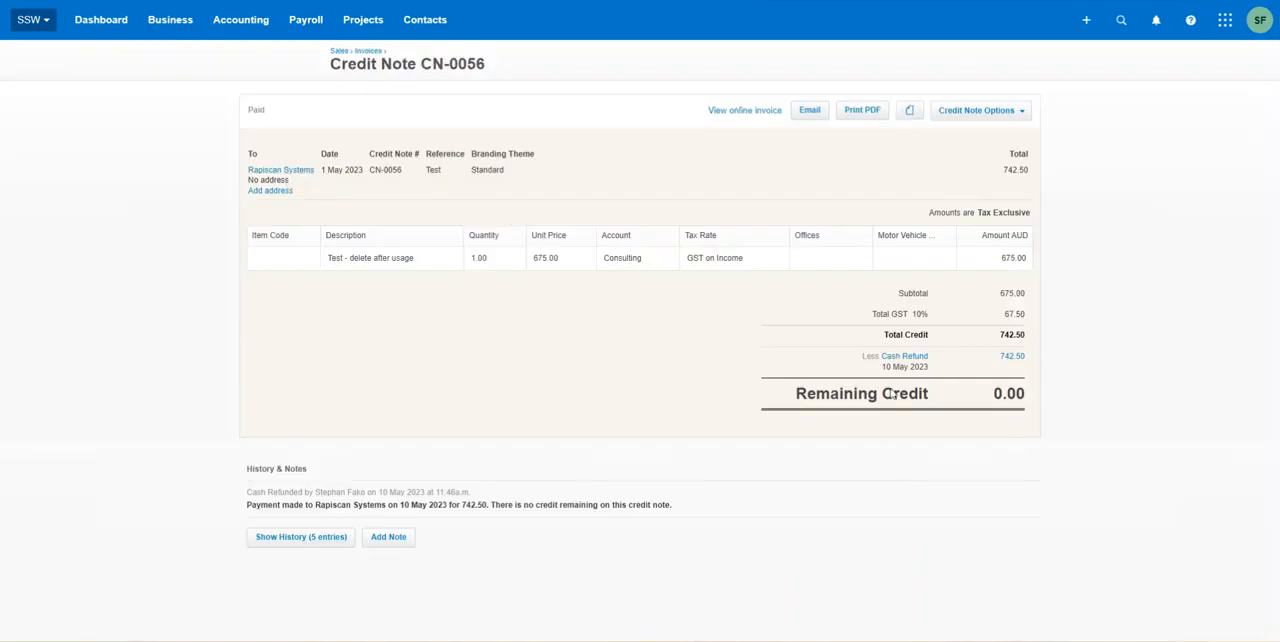
left_click_drag(1004, 397, 1050, 402)
left_click(610, 287)
left_click(281, 170)
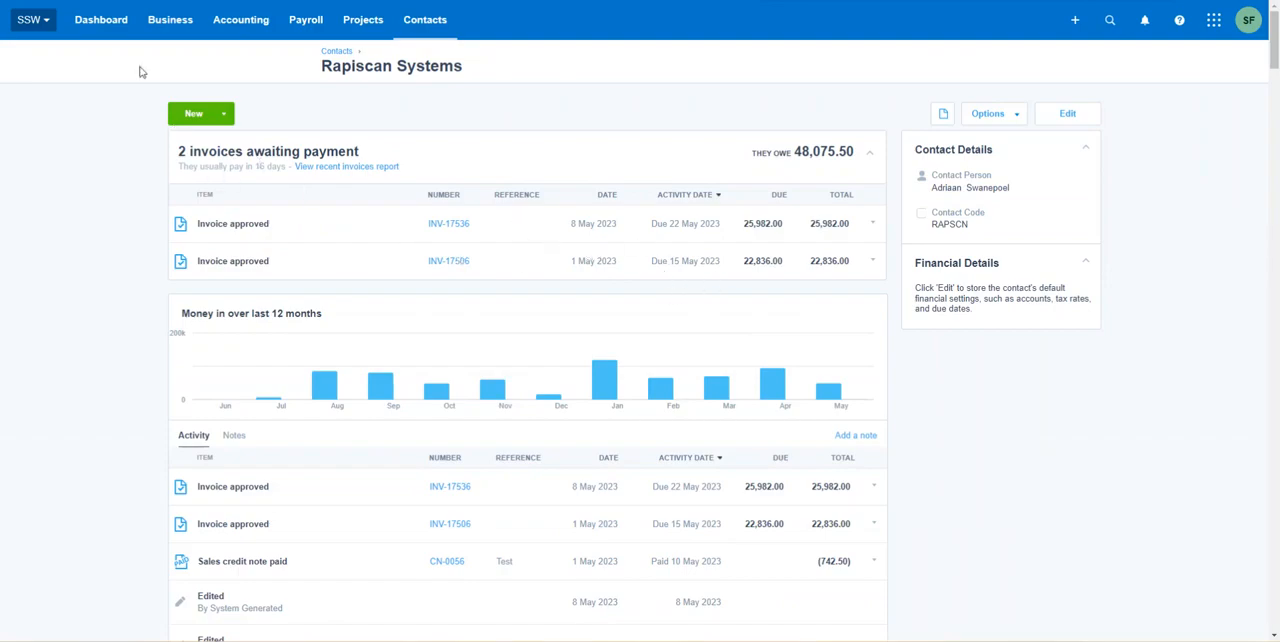
Step: Open the Citibank Card reconciliation from the dashboard and start Find & Match for the 3 May 2023 statement line
left_click(110, 28)
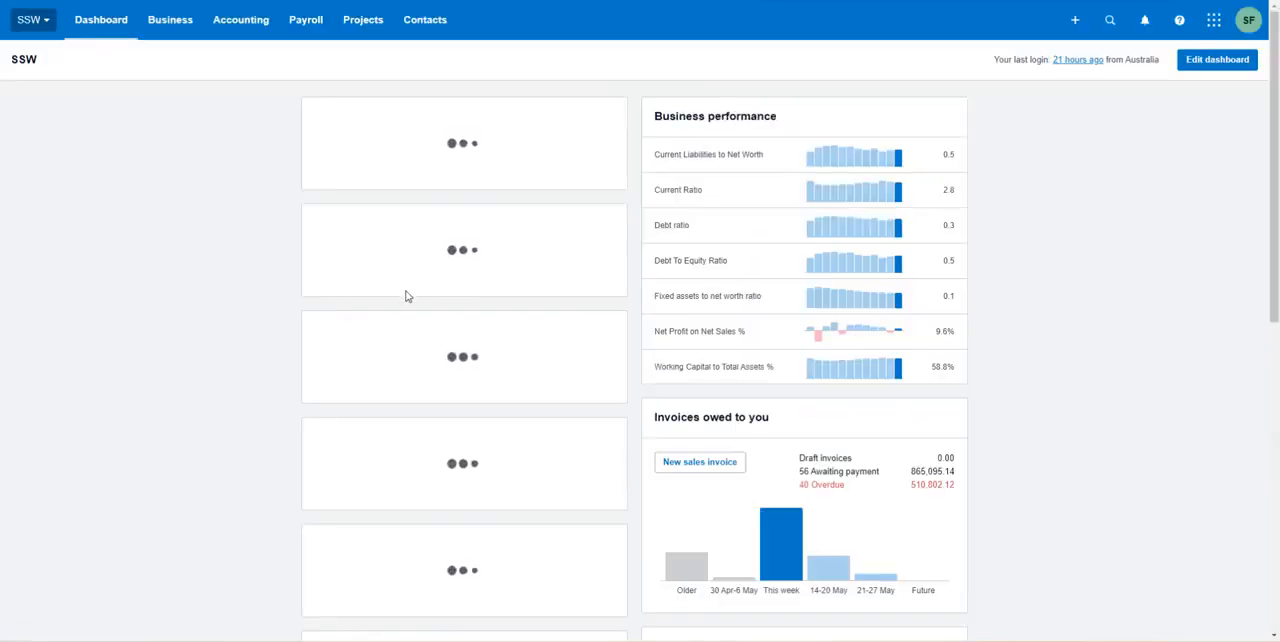
left_click(365, 369)
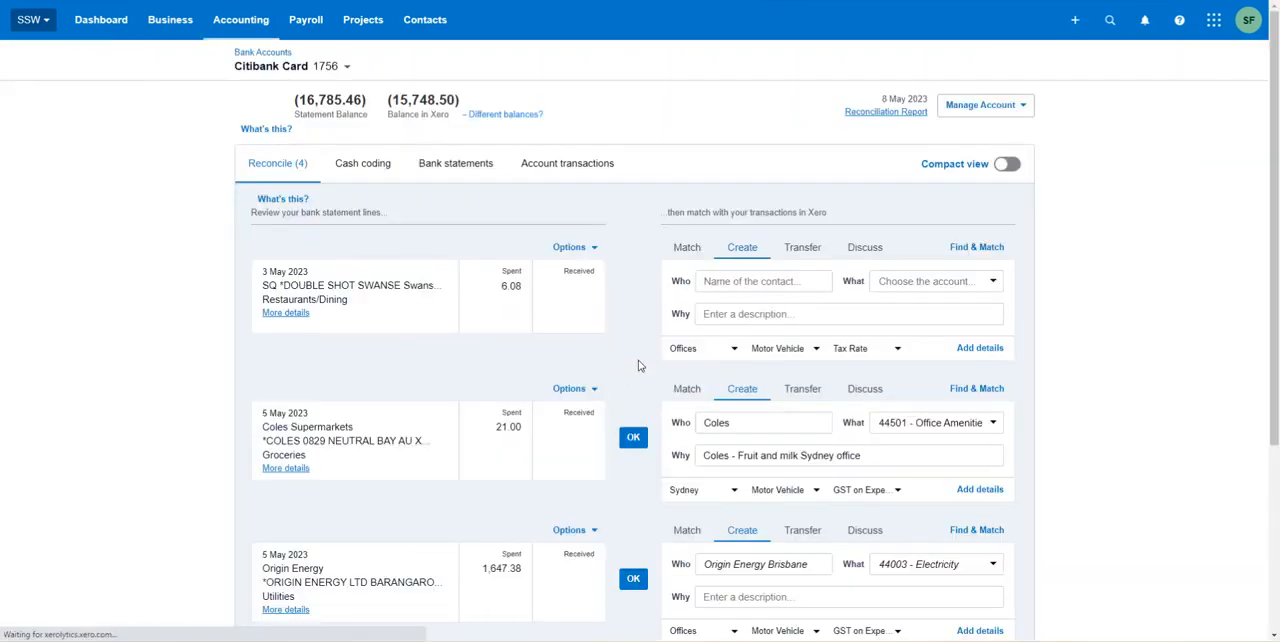
left_click(992, 248)
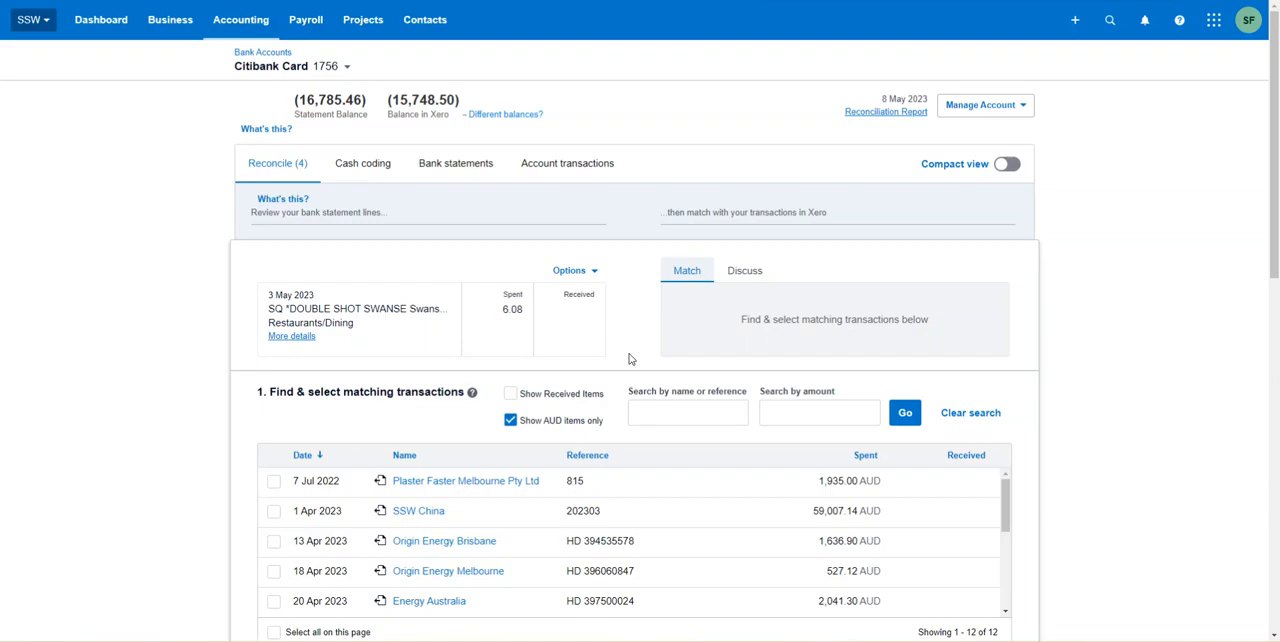
Step: Search the matching transactions for "rapiscan", with received items included
left_click(669, 416)
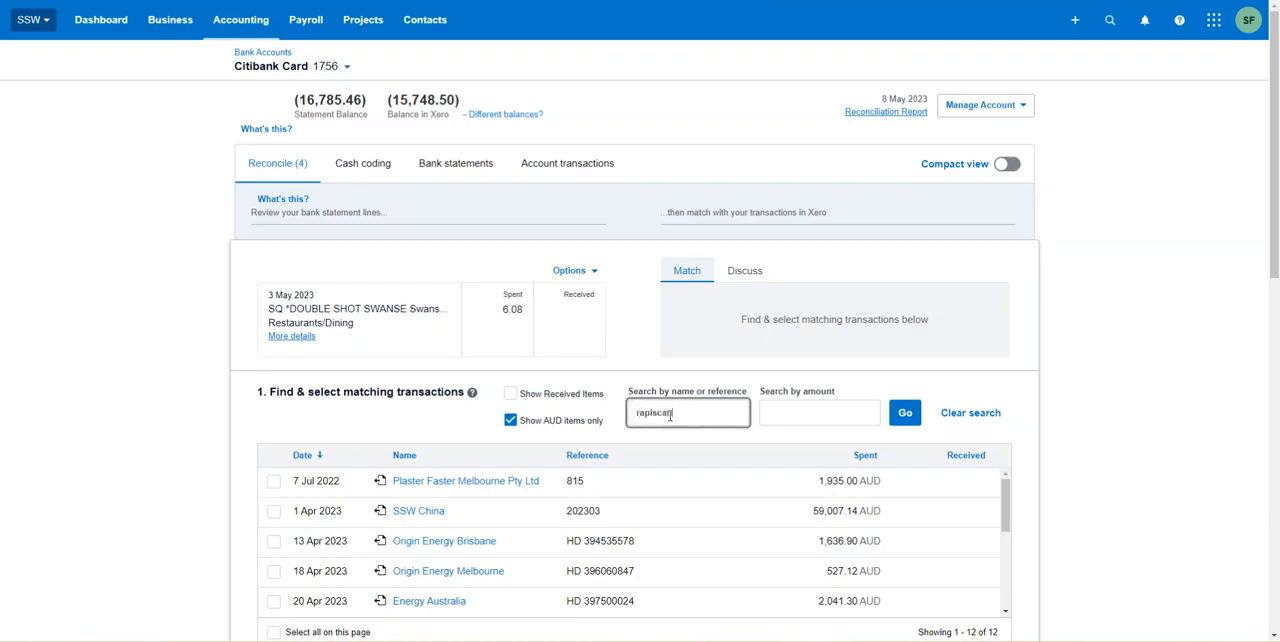
left_click(577, 396)
left_click(903, 417)
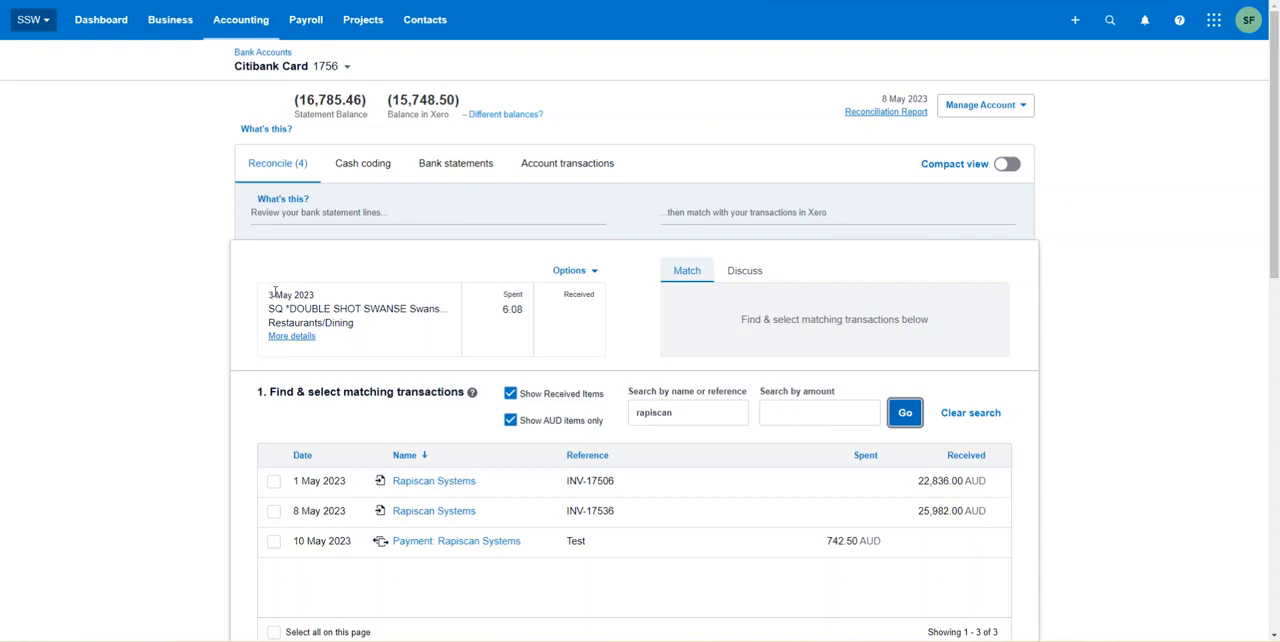
Step: Select the 10 May 2023 Rapiscan Systems payment as the match and compare its sum with the statement line's spent amount
left_click_drag(498, 312, 524, 312)
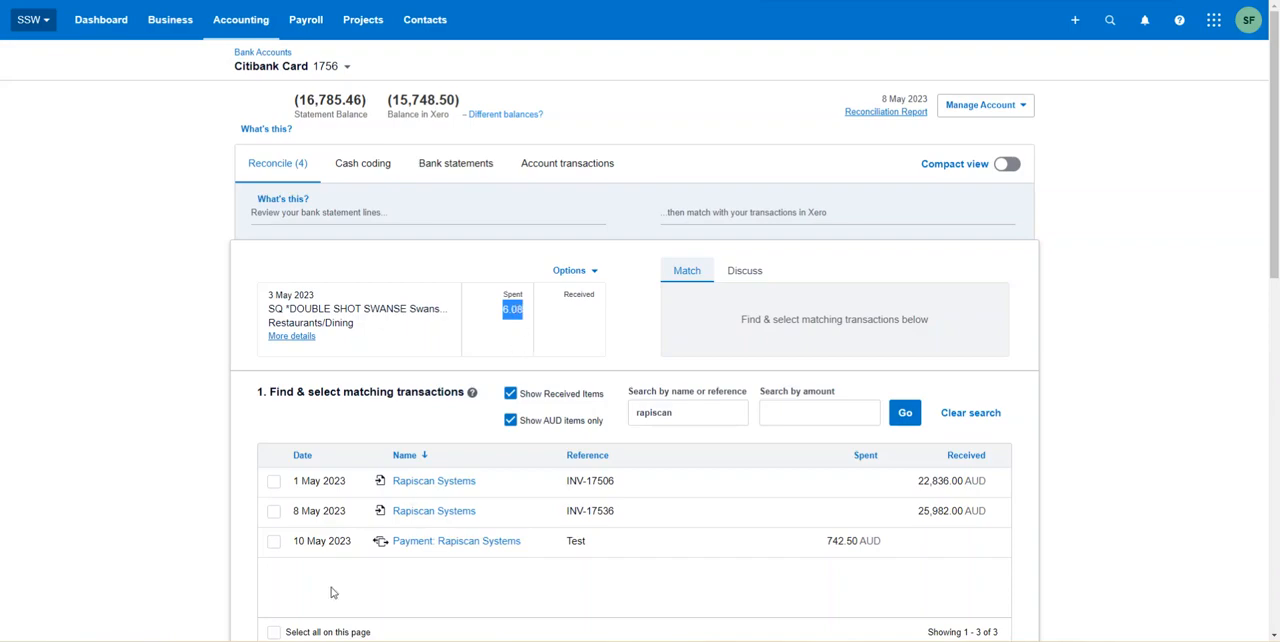
left_click(274, 542)
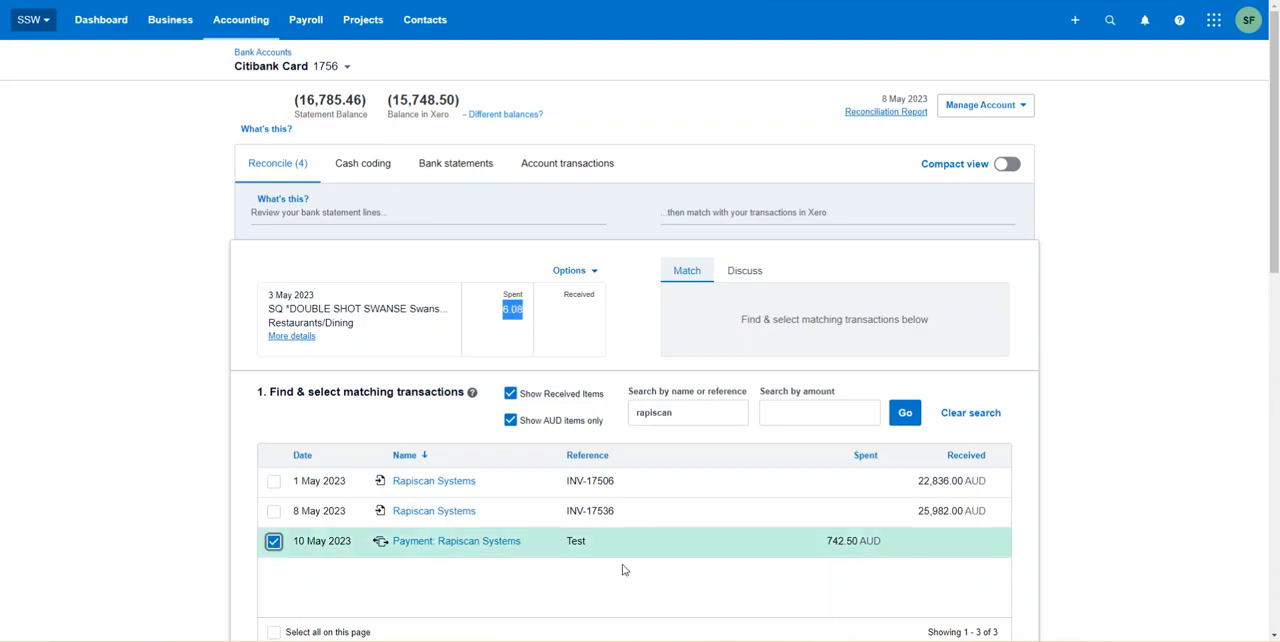
scroll(841, 444, "down", 5)
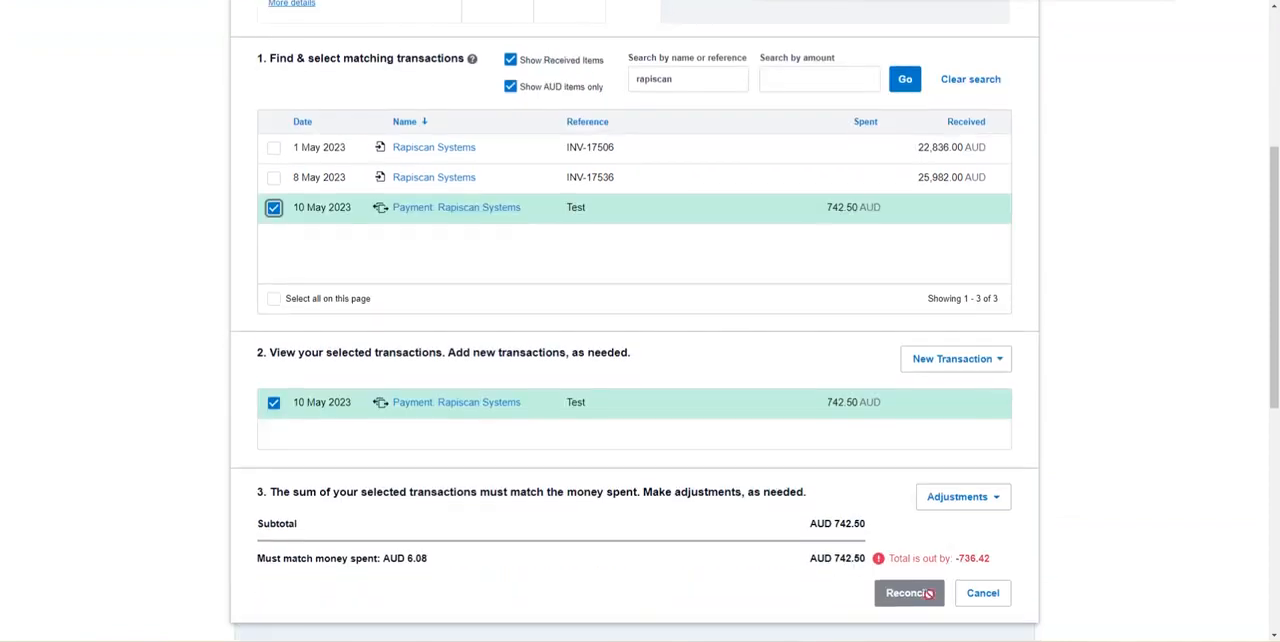
scroll(890, 500, "up", 4)
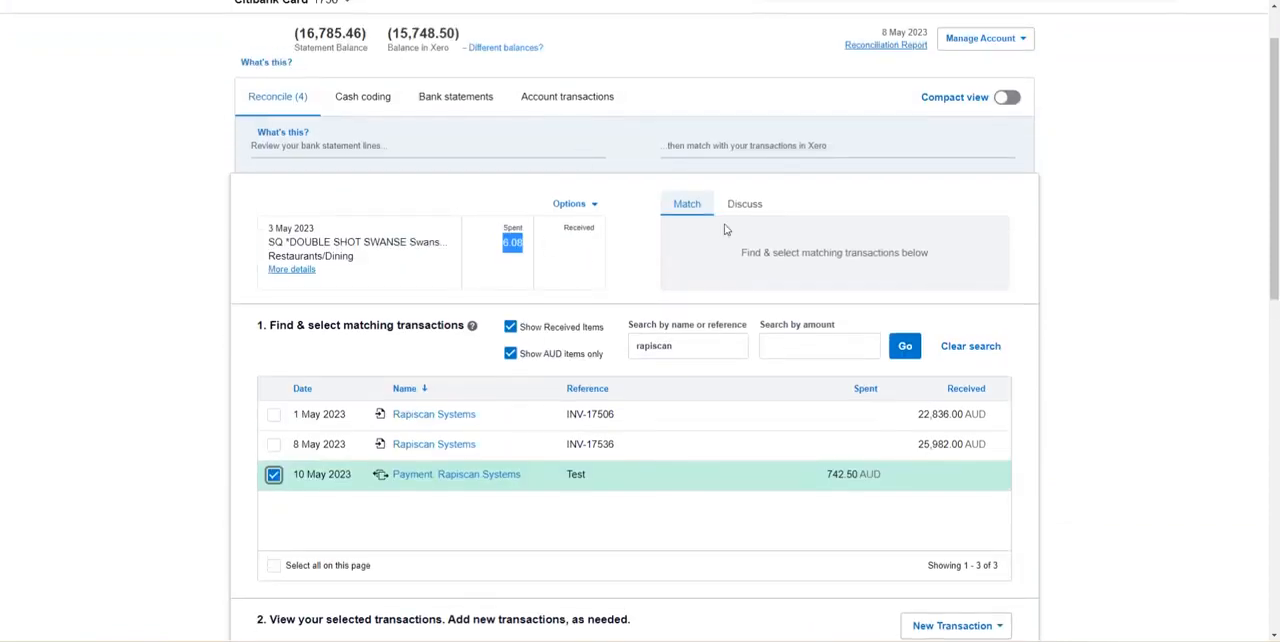